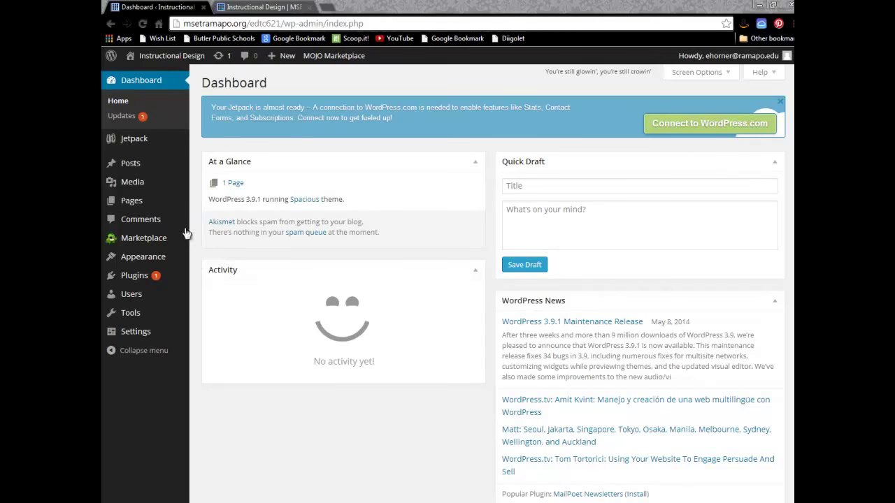
# Reach the Customize option under Appearance to adjust the Spacious theme.
pyautogui.moveTo(140, 239)
pyautogui.moveTo(134, 261)
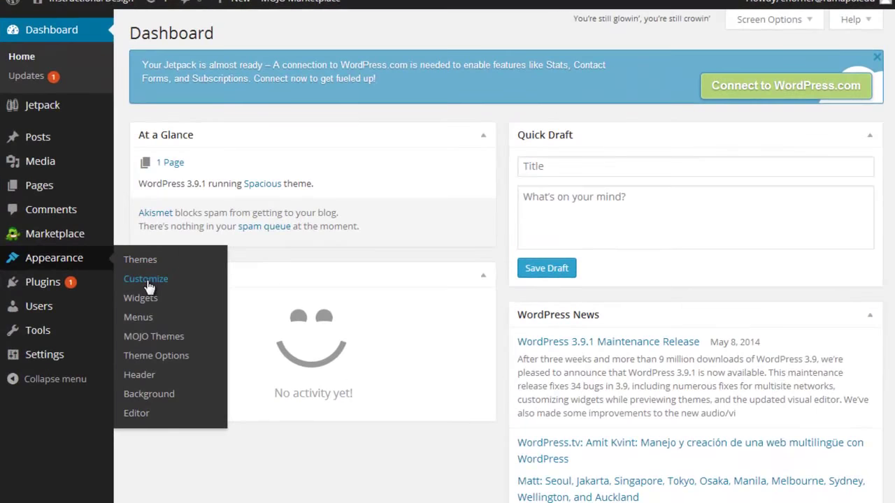
pyautogui.click(146, 285)
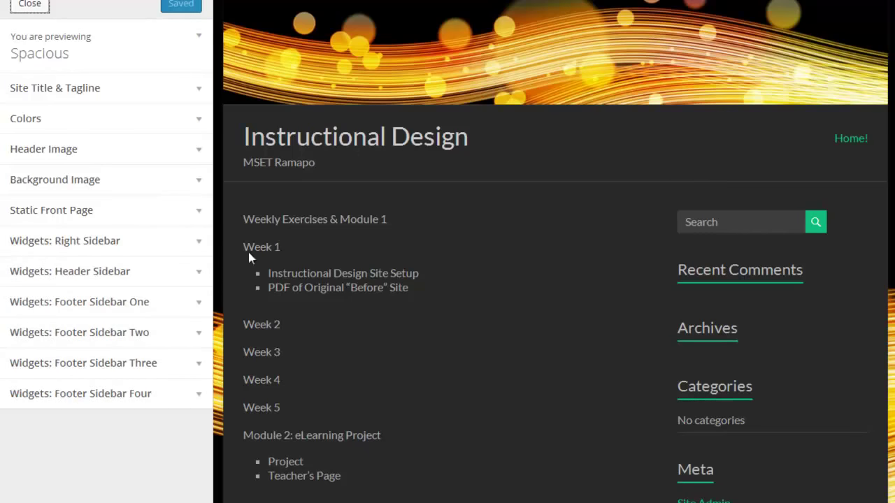
pyautogui.click(100, 248)
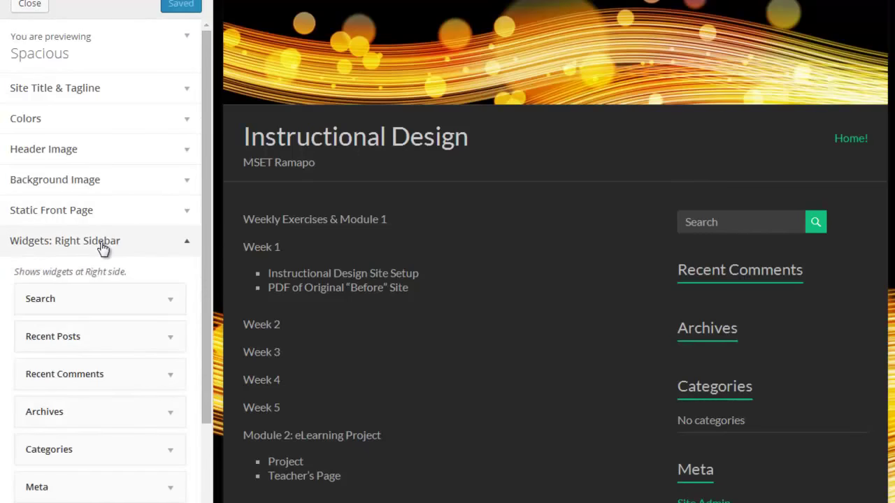
pyautogui.click(102, 249)
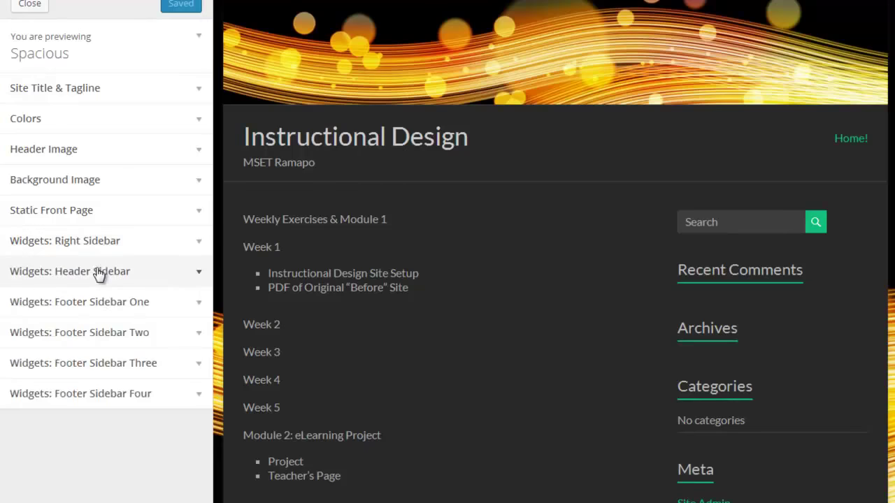
pyautogui.click(100, 272)
pyautogui.click(100, 273)
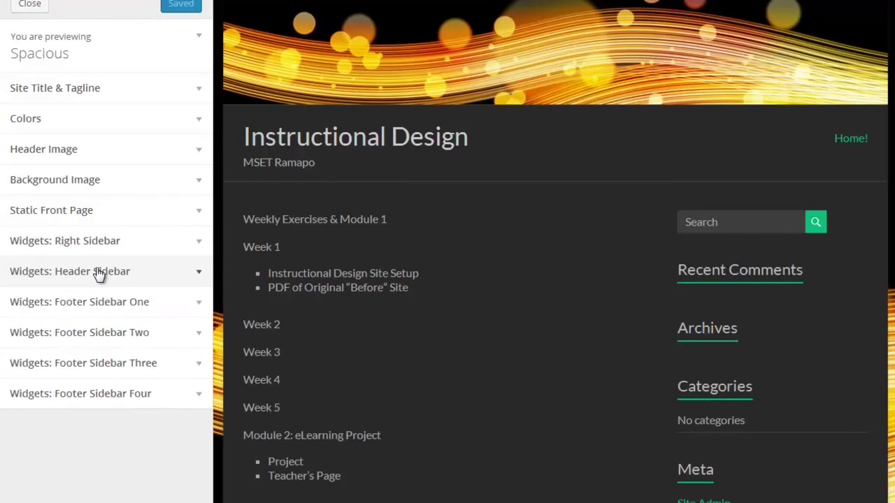
# Close the customizer, go to Menus, and name a new menu 'Main Menu'.
pyautogui.click(30, 9)
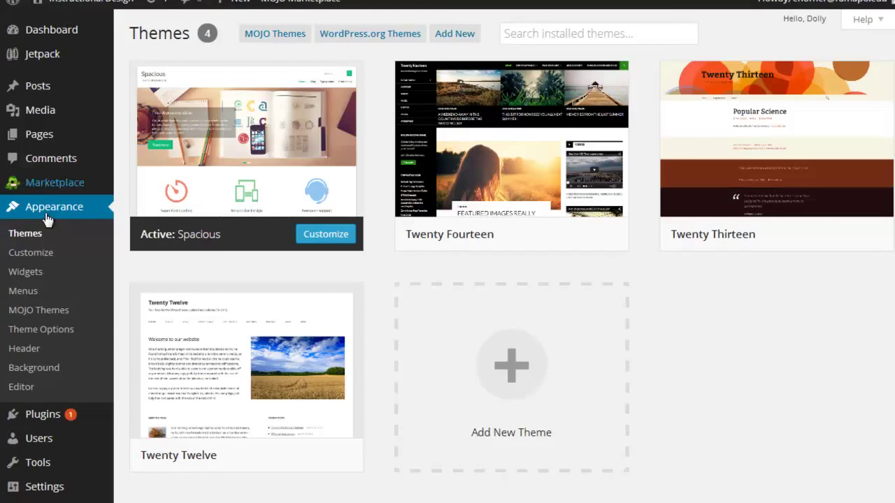
pyautogui.click(30, 297)
pyautogui.click(436, 118)
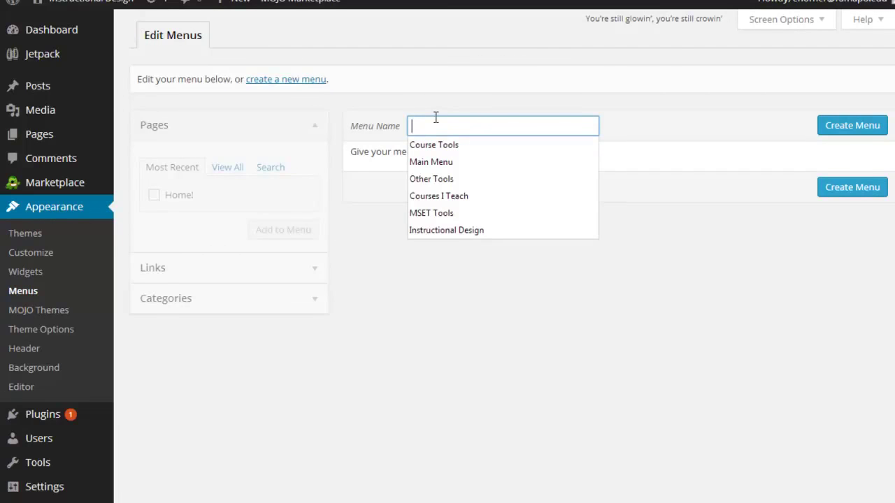
pyautogui.write('Main')
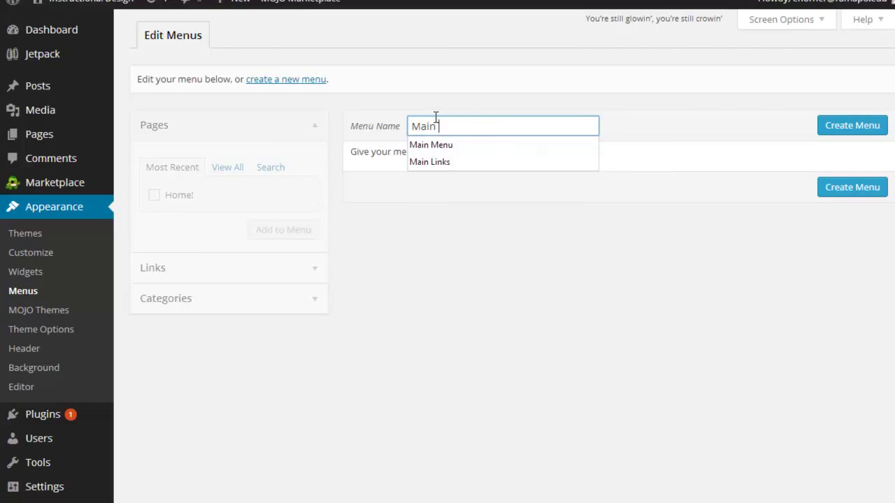
pyautogui.write(' Menu')
pyautogui.press('Tab')
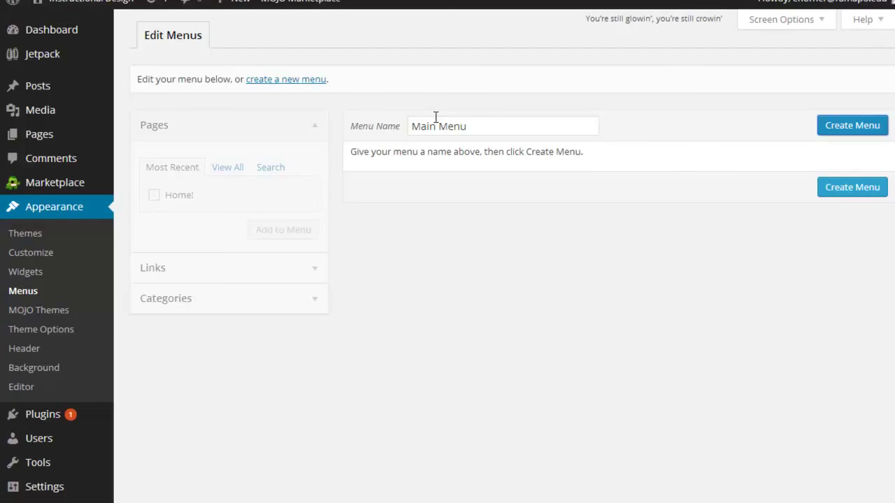
pyautogui.click(473, 126)
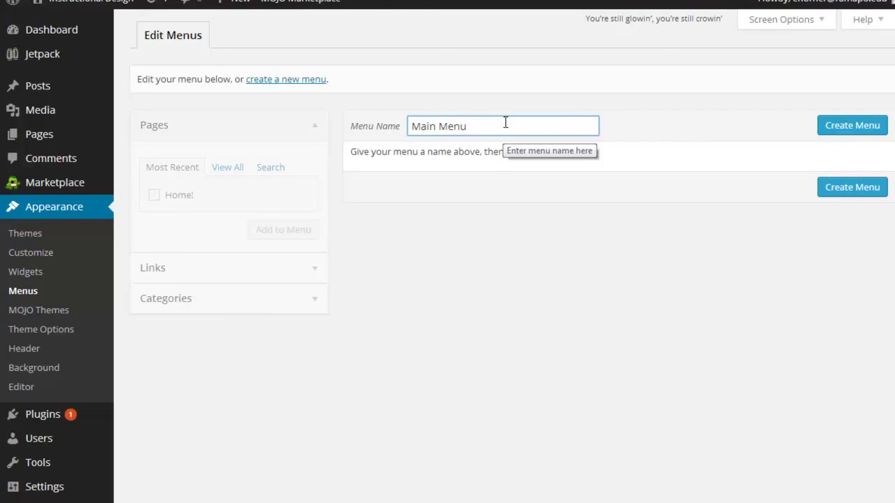
# Create Main Menu as the Primary Menu, add the Home! page, and save it.
pyautogui.click(852, 132)
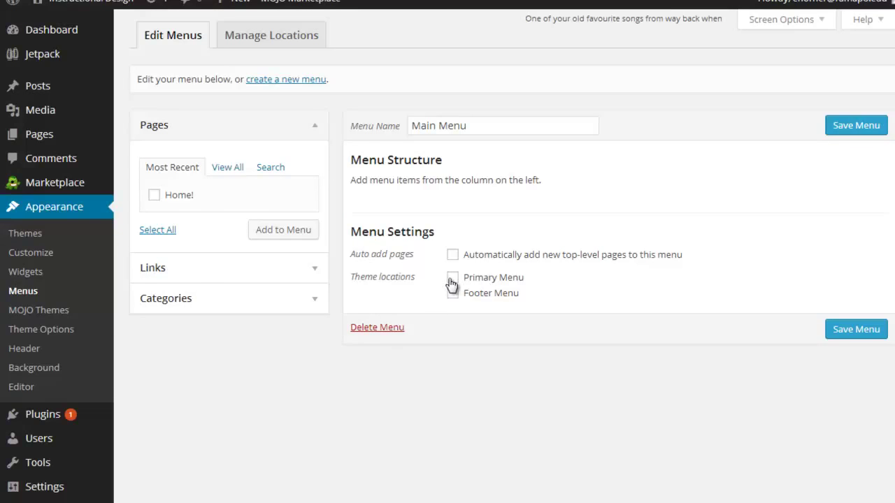
pyautogui.click(453, 279)
pyautogui.click(314, 130)
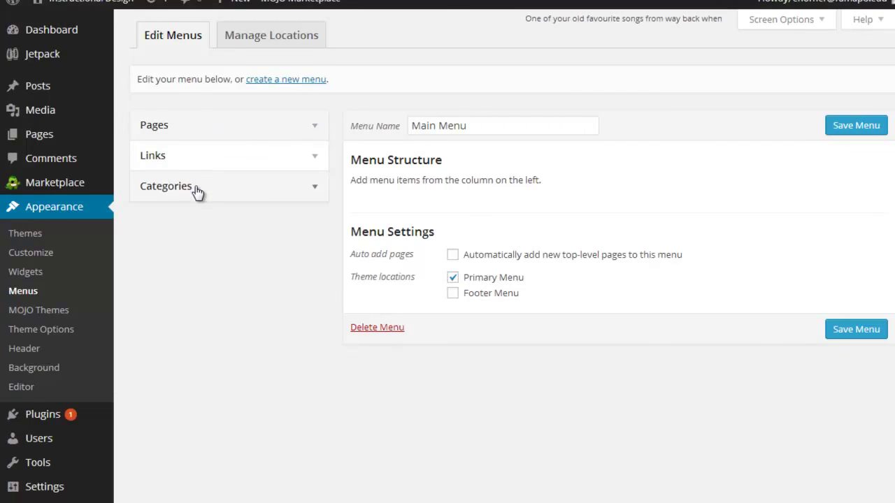
pyautogui.click(315, 130)
pyautogui.click(154, 197)
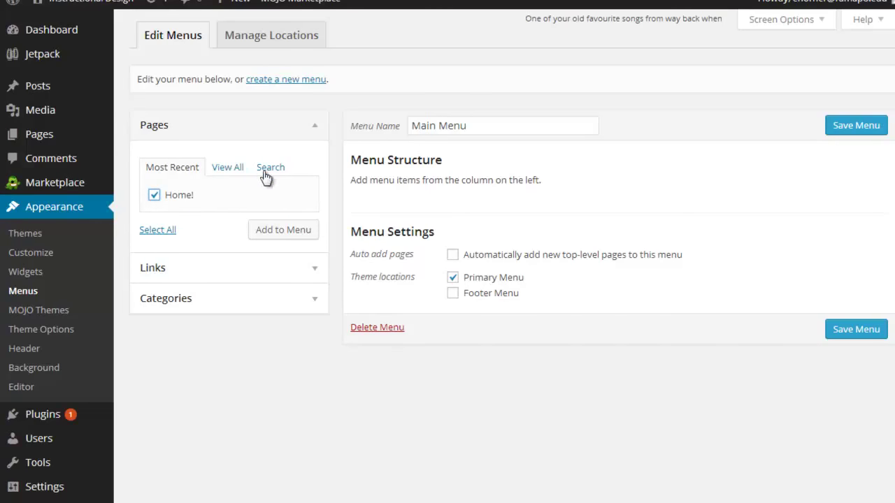
pyautogui.click(267, 237)
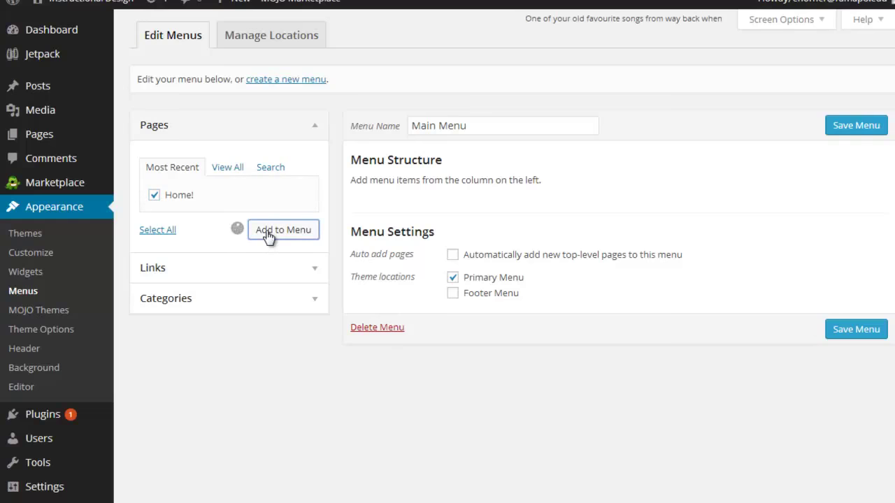
pyautogui.click(852, 128)
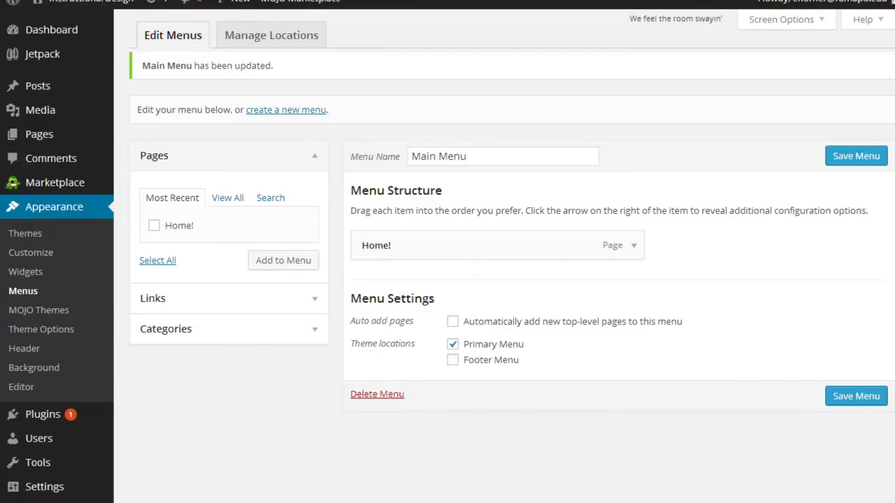
pyautogui.hotkey('ctrl', 'Tab')
# Add a custom link to msetramapo.org labelled 'MSET Ramapo' to Main Menu and save.
pyautogui.click(314, 304)
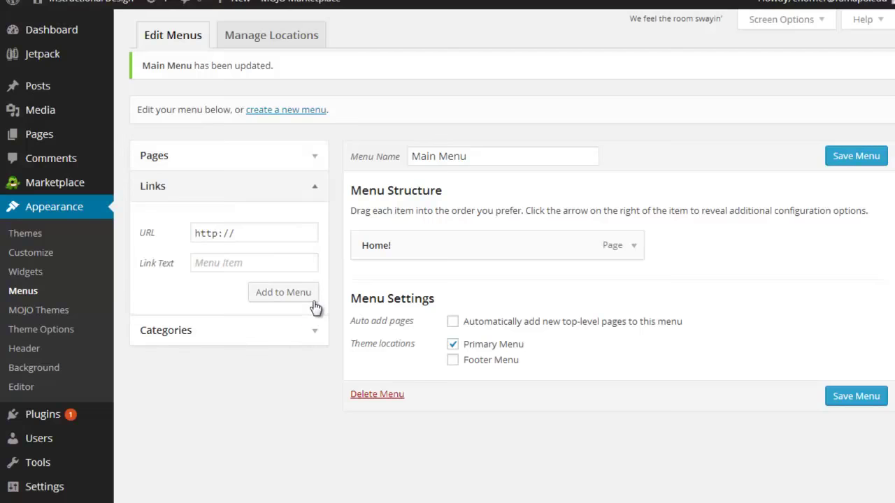
pyautogui.click(279, 232)
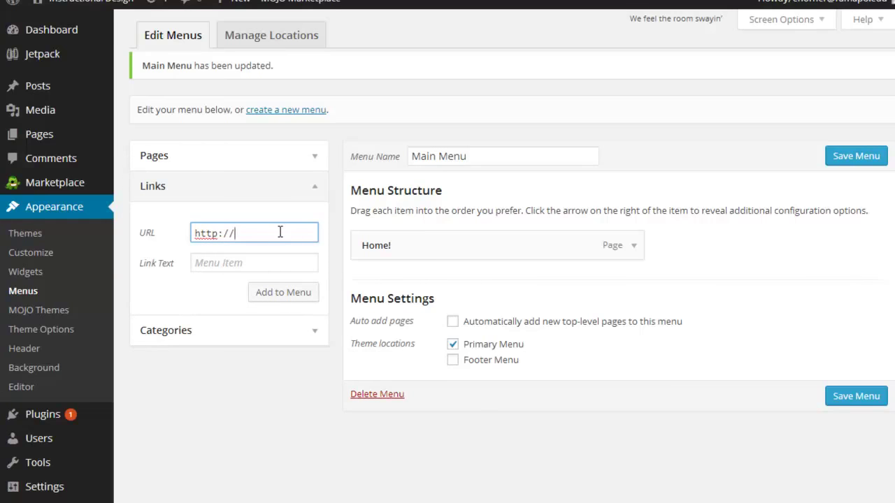
pyautogui.write('msetramapo.org')
pyautogui.press('Tab')
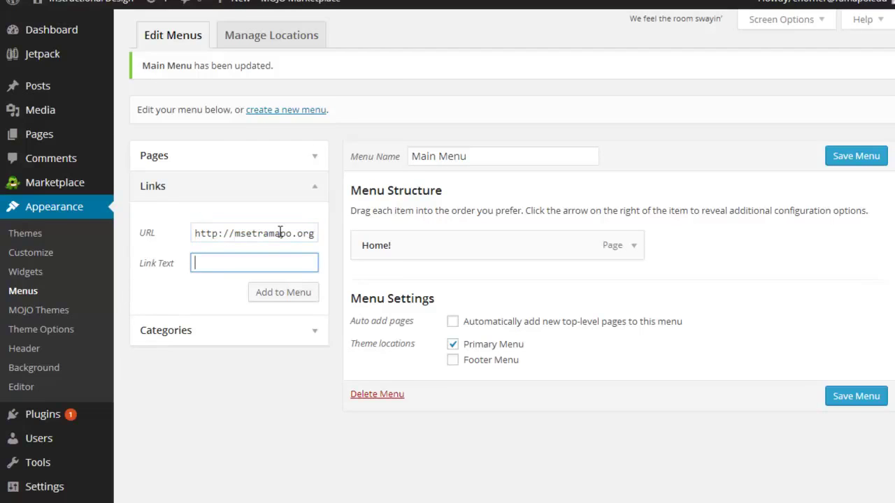
pyautogui.write('MSET Ramapo')
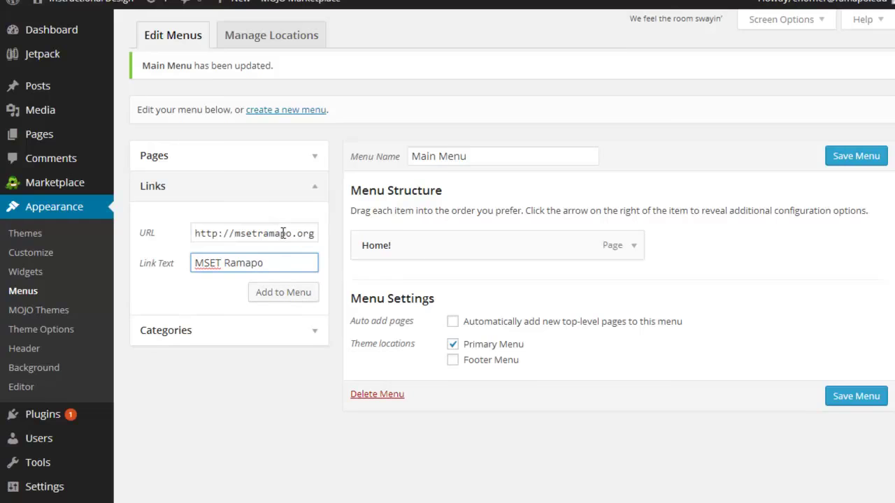
pyautogui.click(283, 233)
pyautogui.click(275, 260)
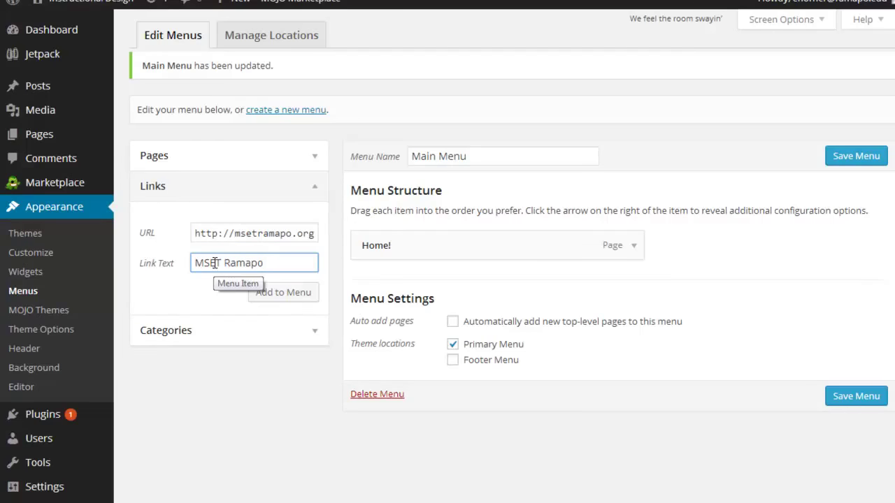
pyautogui.click(291, 293)
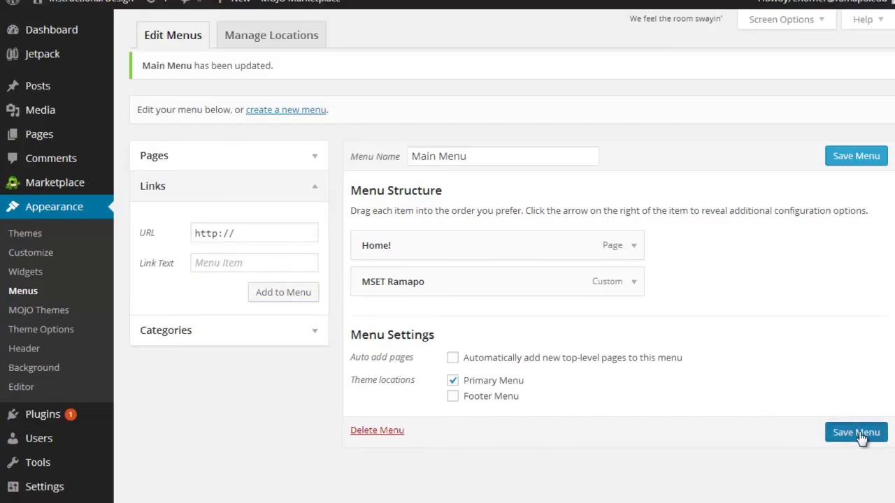
pyautogui.click(860, 436)
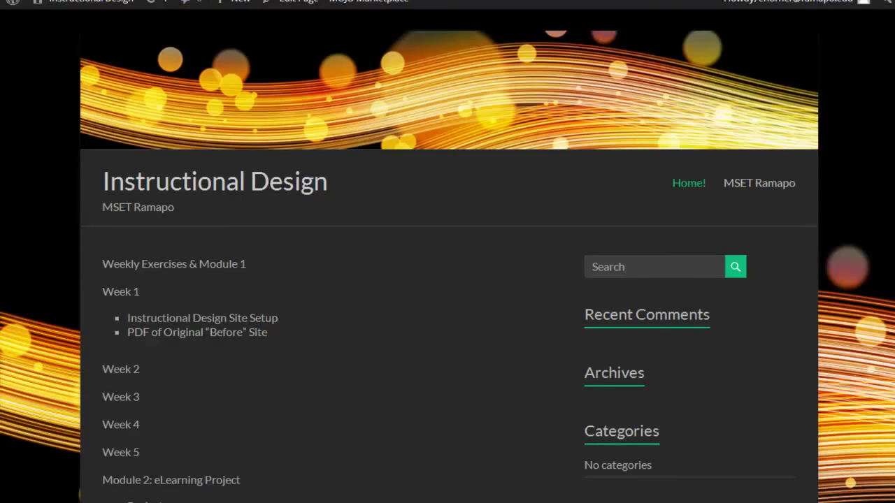
# Switch from the live site back to the Edit Menus tab.
pyautogui.hotkey('ctrl', 'Tab')
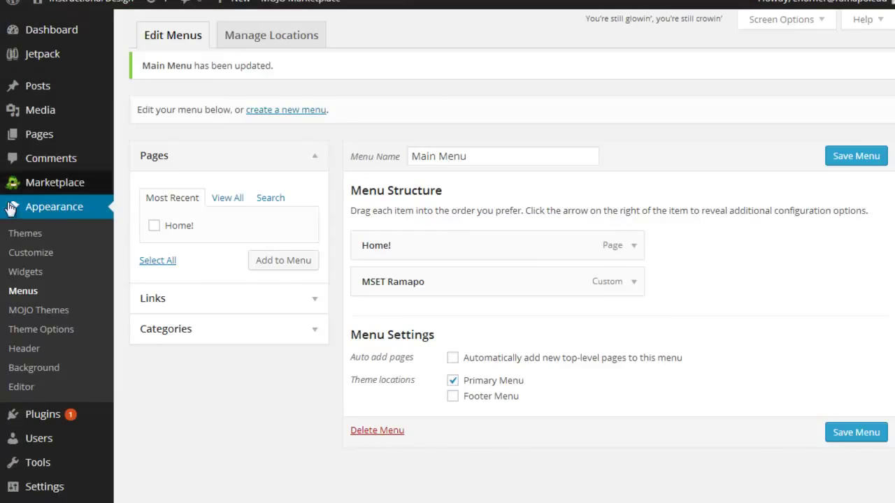
# Go to the Widgets page under Appearance.
pyautogui.click(25, 272)
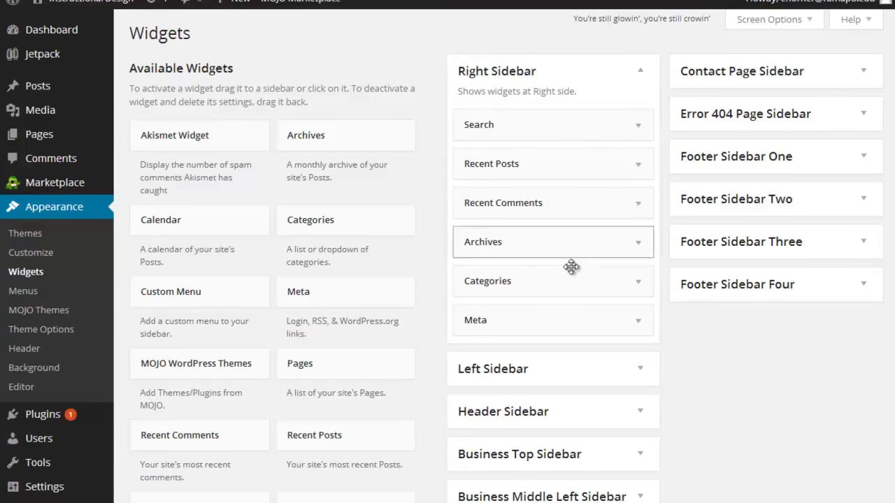
# Delete the Categories, Archives, Recent Comments and Recent Posts widgets from the Right Sidebar.
pyautogui.click(639, 283)
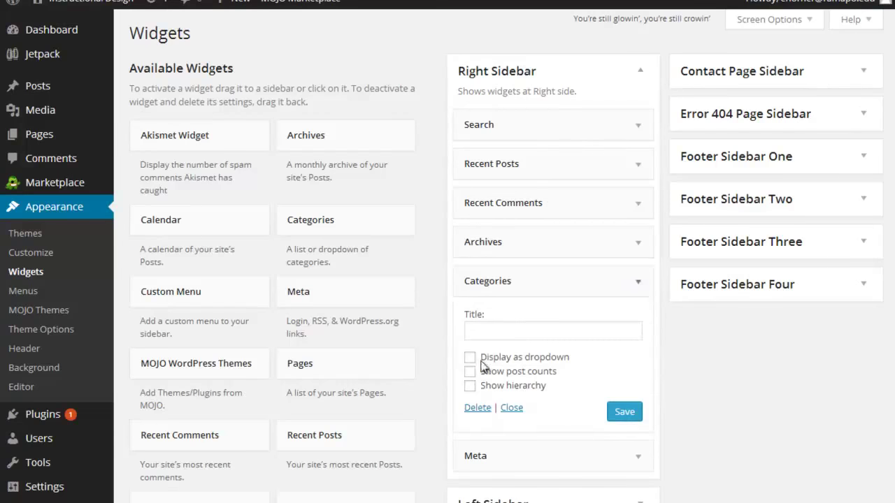
pyautogui.click(473, 411)
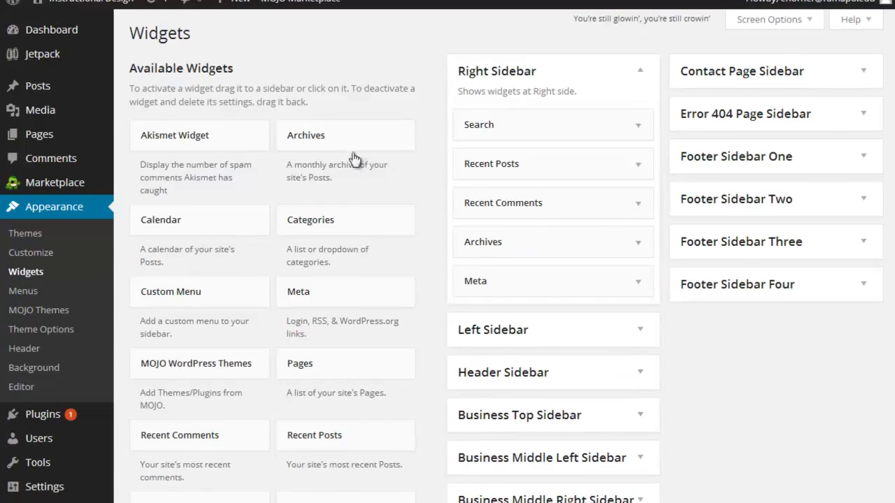
pyautogui.click(635, 247)
pyautogui.click(479, 354)
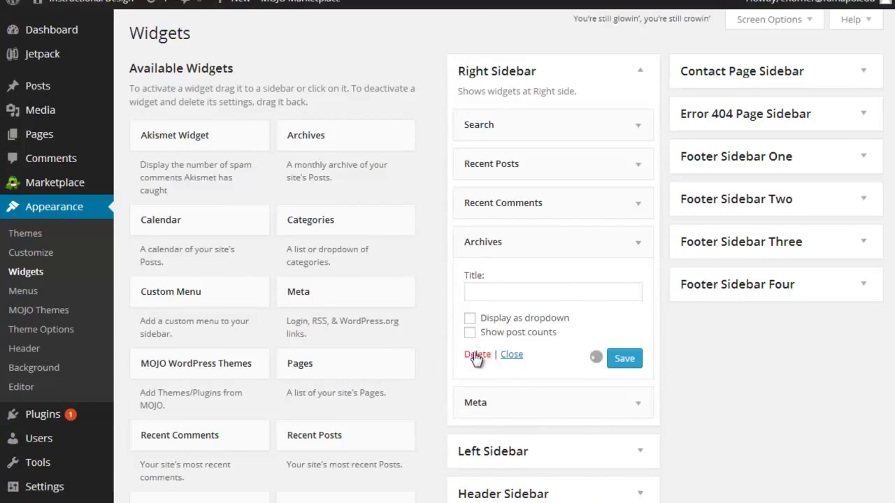
pyautogui.click(638, 204)
pyautogui.click(474, 309)
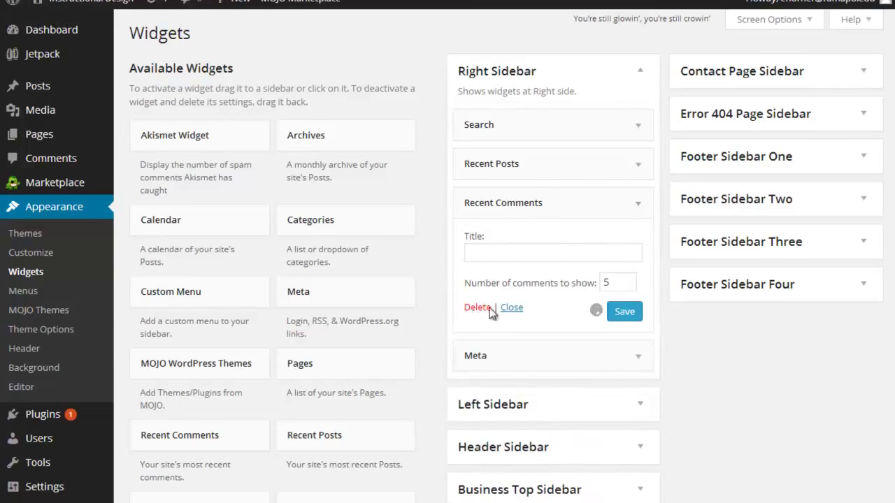
pyautogui.click(640, 171)
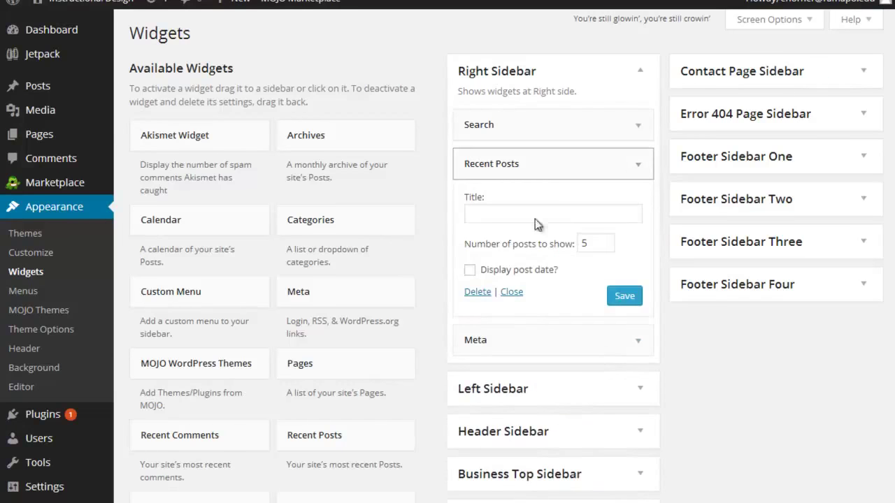
pyautogui.click(476, 293)
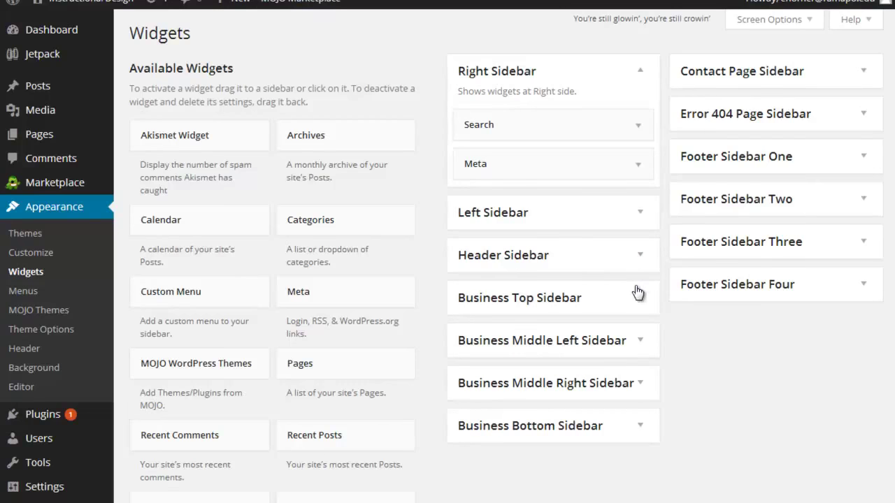
pyautogui.scroll(-4, 695, 378)
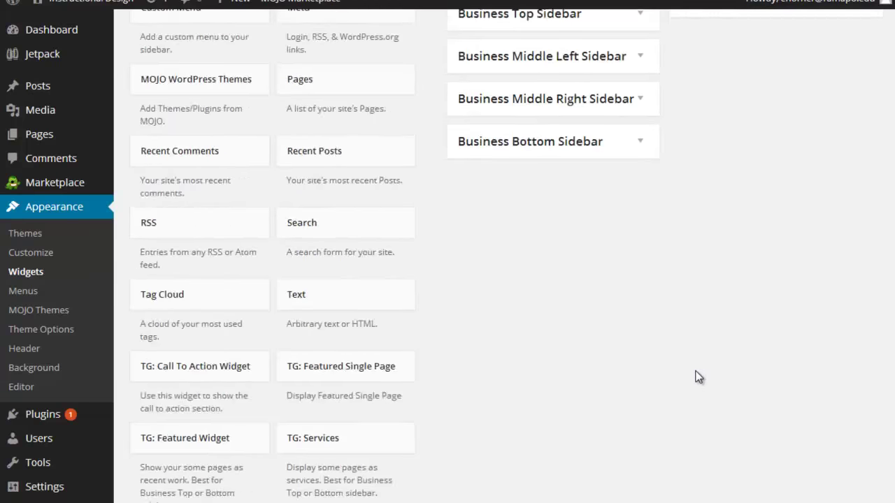
pyautogui.scroll(-2, 695, 379)
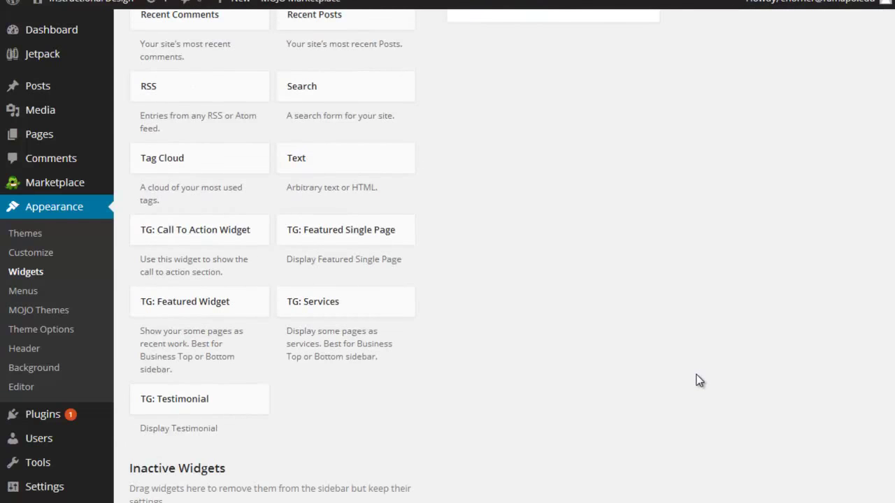
pyautogui.scroll(6, 699, 381)
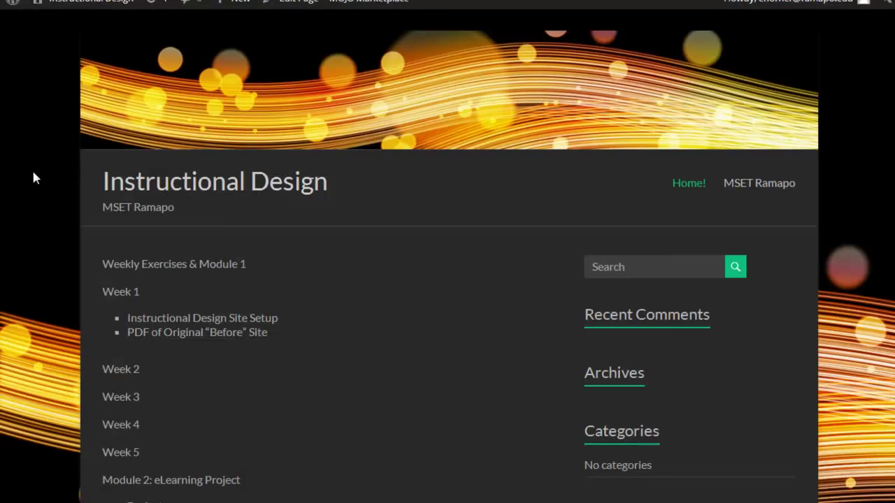
# Refresh the live site to confirm its sidebar shows only Search and Meta.
pyautogui.press('F5')
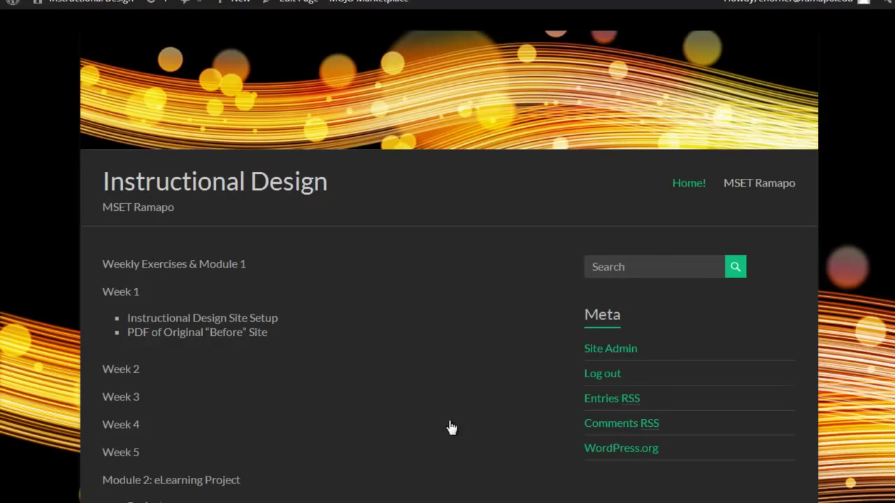